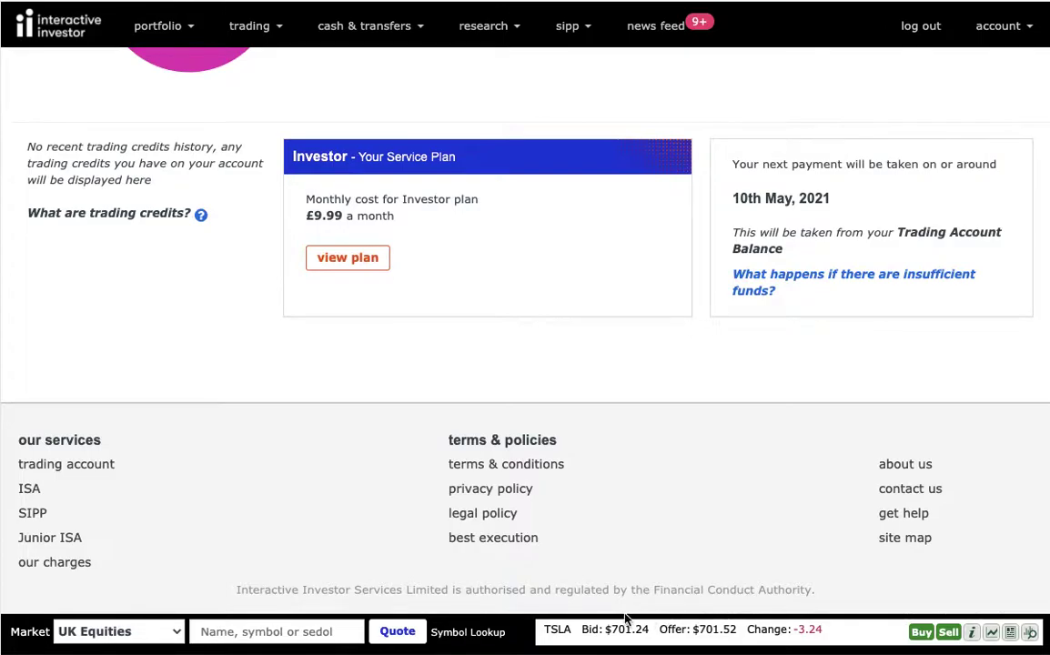
Step: Search tsla on the US market to find TESLA INC
left_click(288, 631)
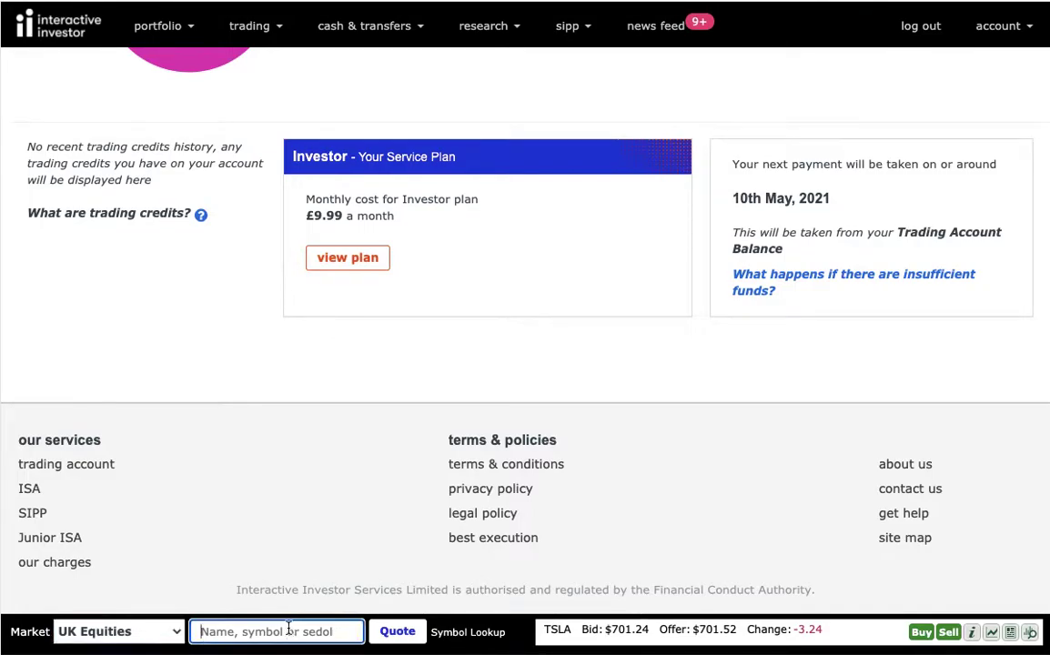
type("tsla")
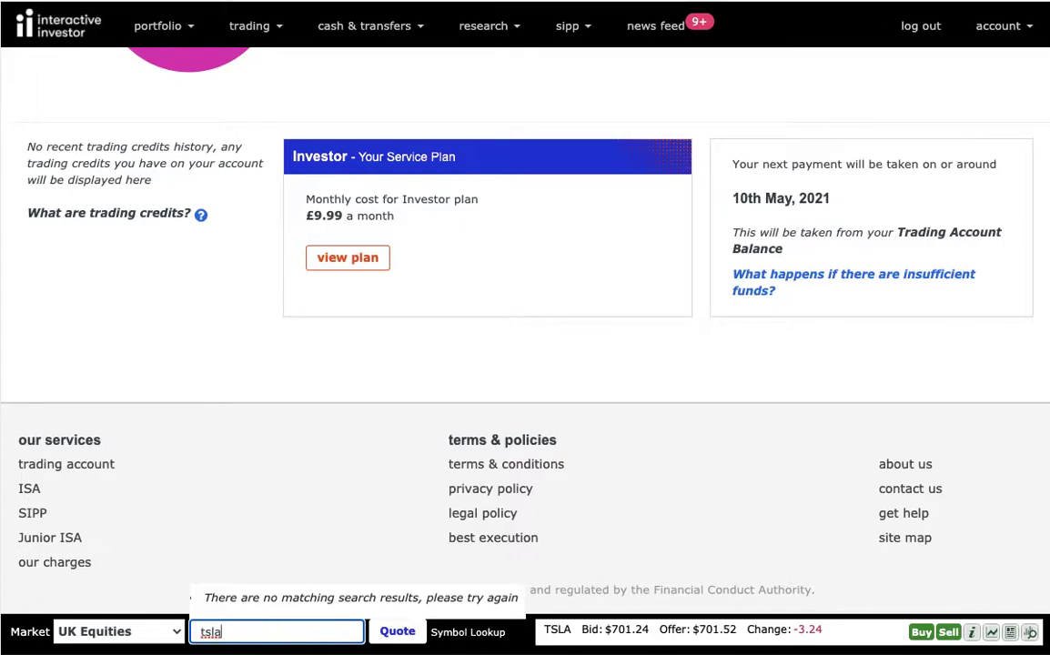
left_click(82, 635)
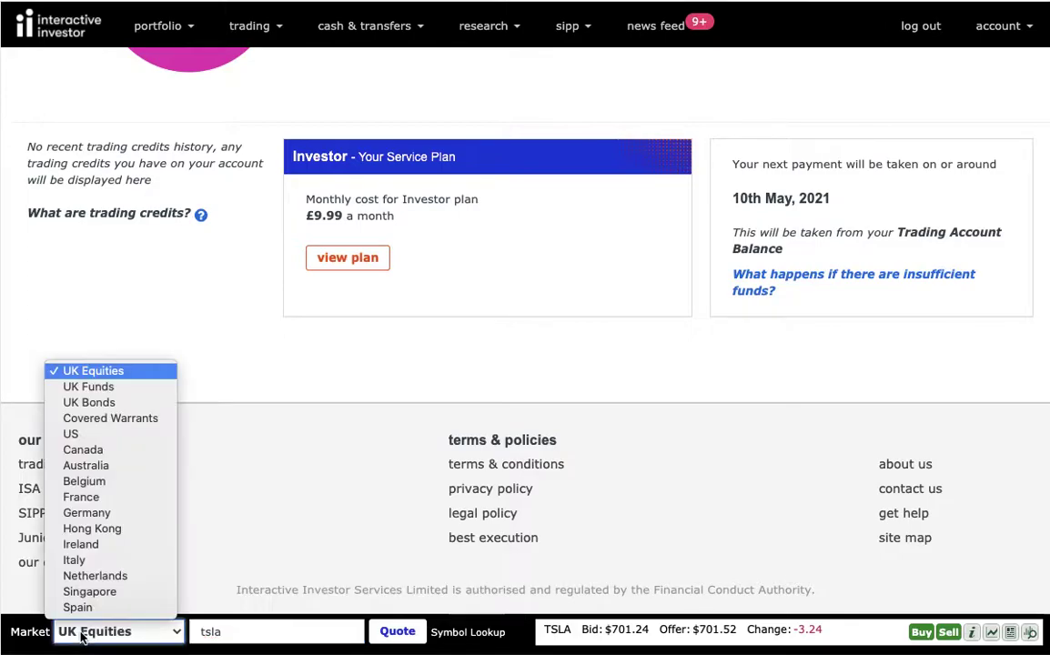
left_click(84, 435)
Step: Switch the market back to UK Equities and clear the search term
left_click(233, 633)
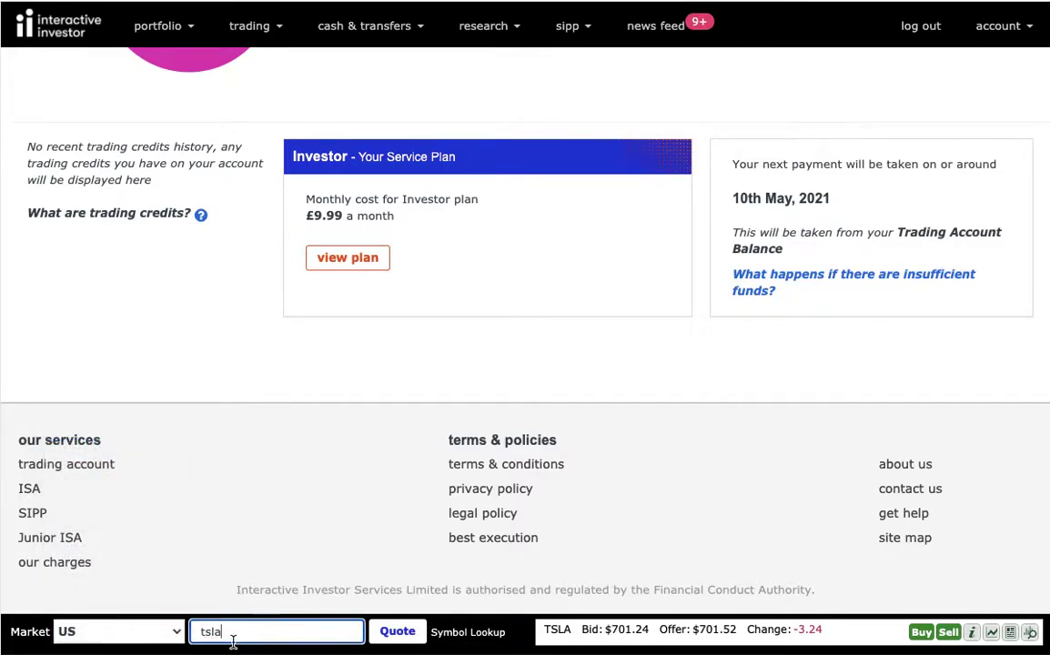
key("BackSpace")
key("BackSpace")
key("BackSpace")
key("BackSpace")
type("tsla")
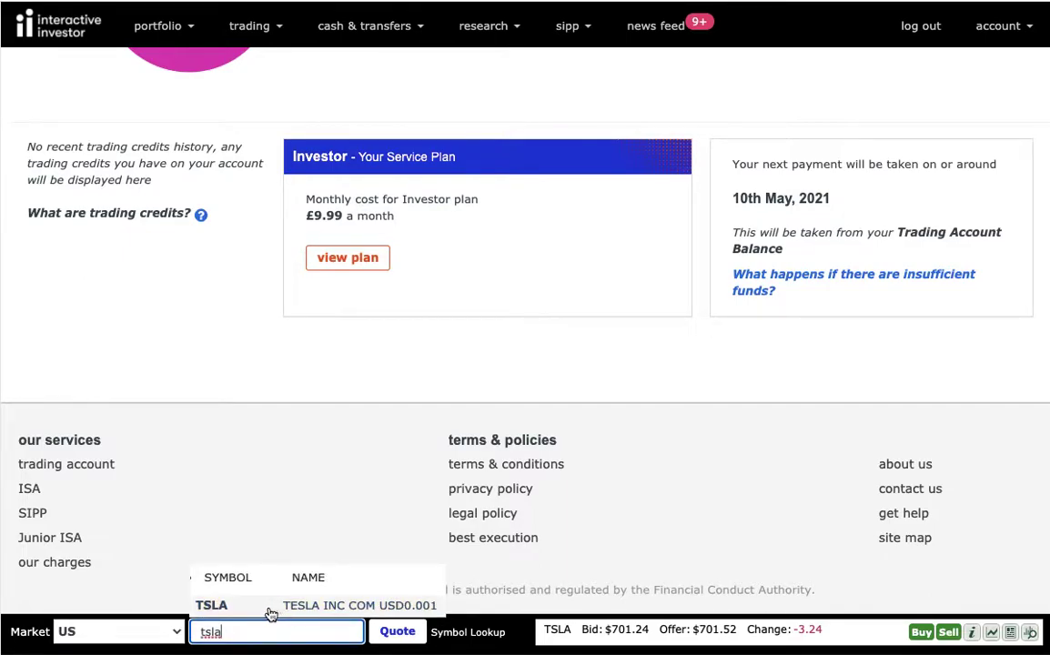
left_click(127, 635)
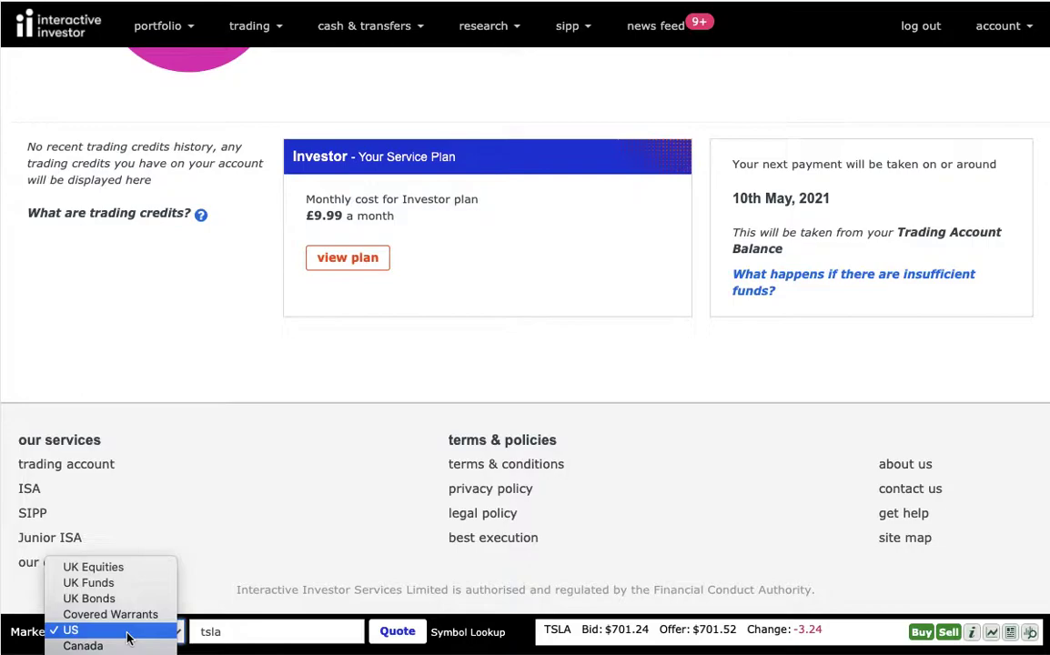
left_click(93, 567)
left_click(227, 633)
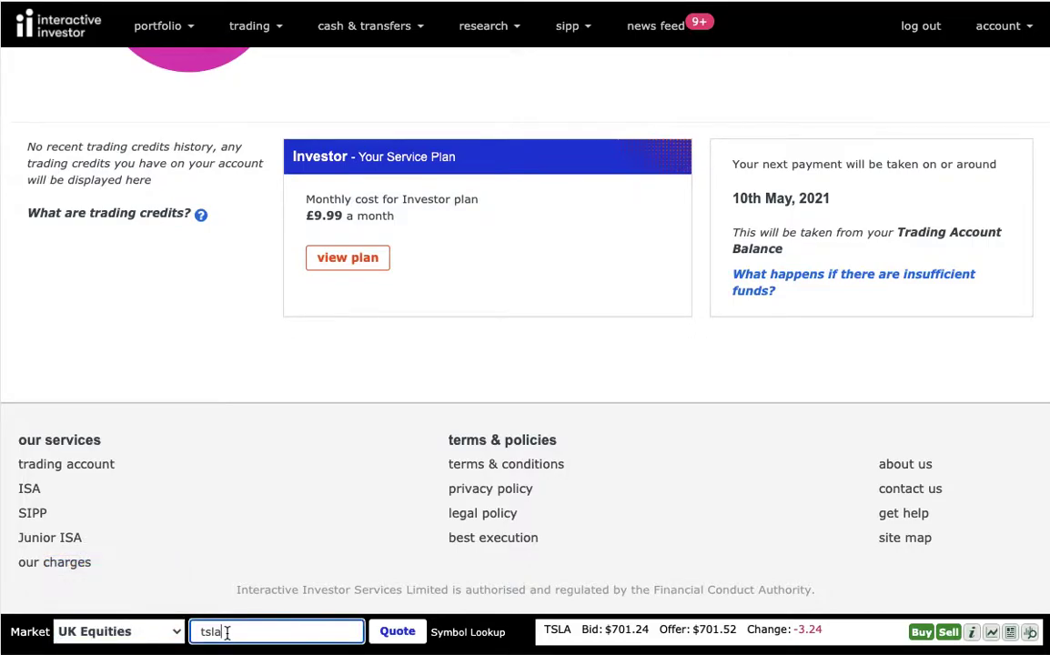
key("BackSpace")
key("BackSpace")
key("BackSpace")
key("BackSpace")
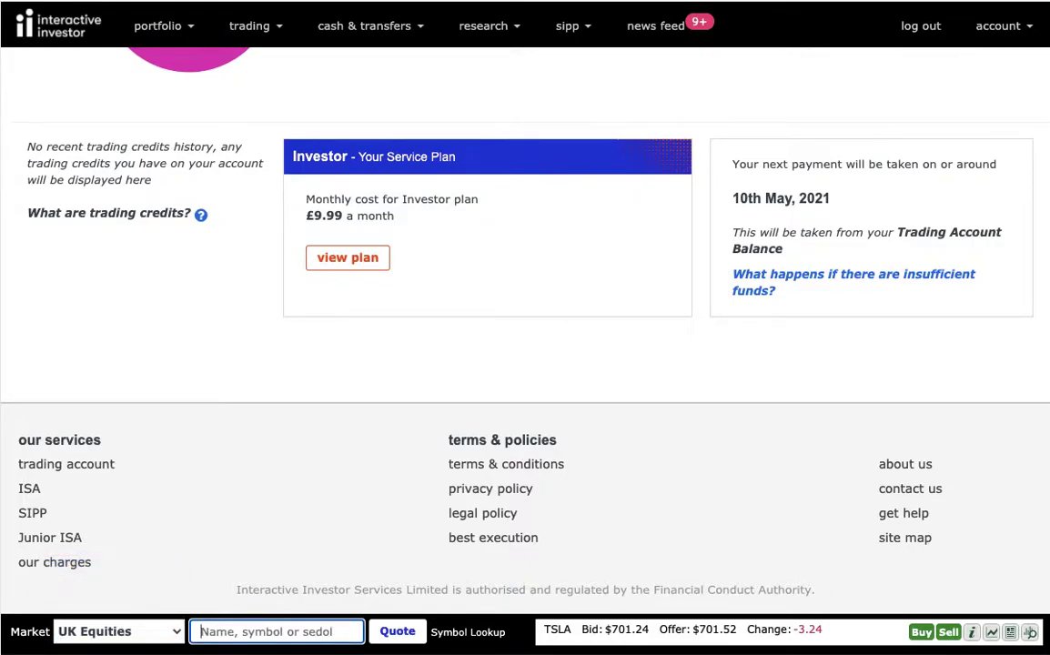
Step: Look up icdu, select ICDU from the suggestions, and start a buy order
type("ic")
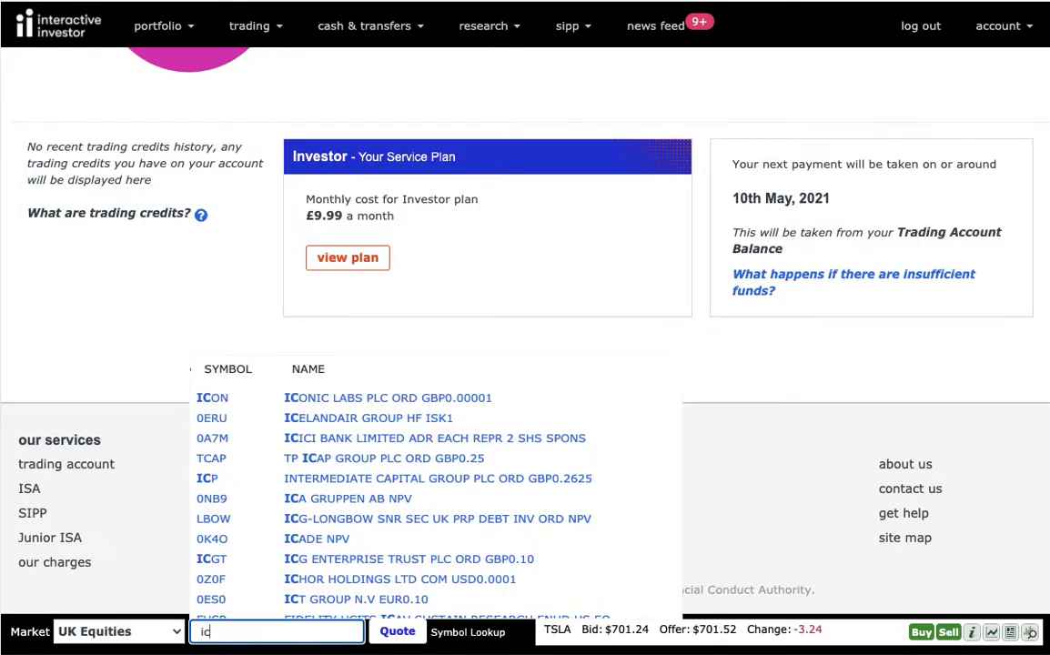
type("du")
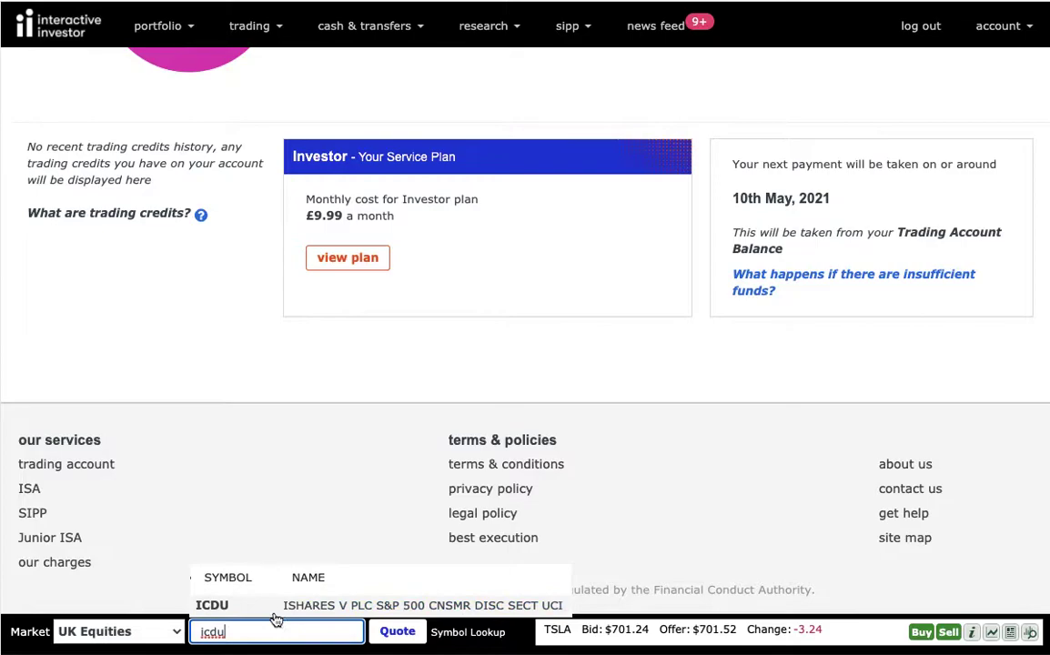
left_click(276, 616)
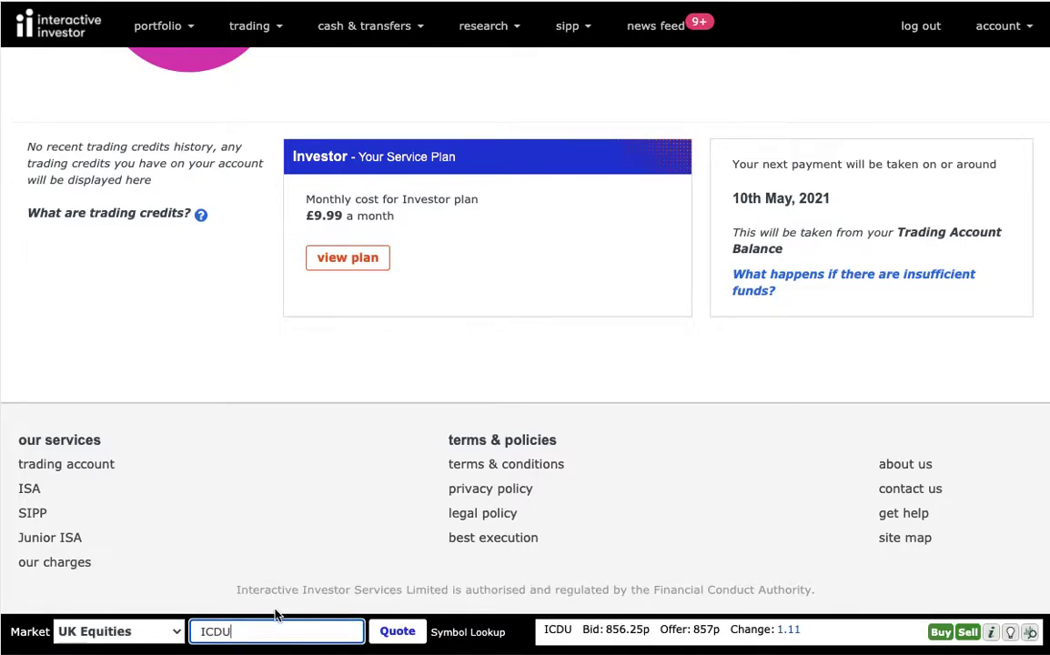
left_click(940, 633)
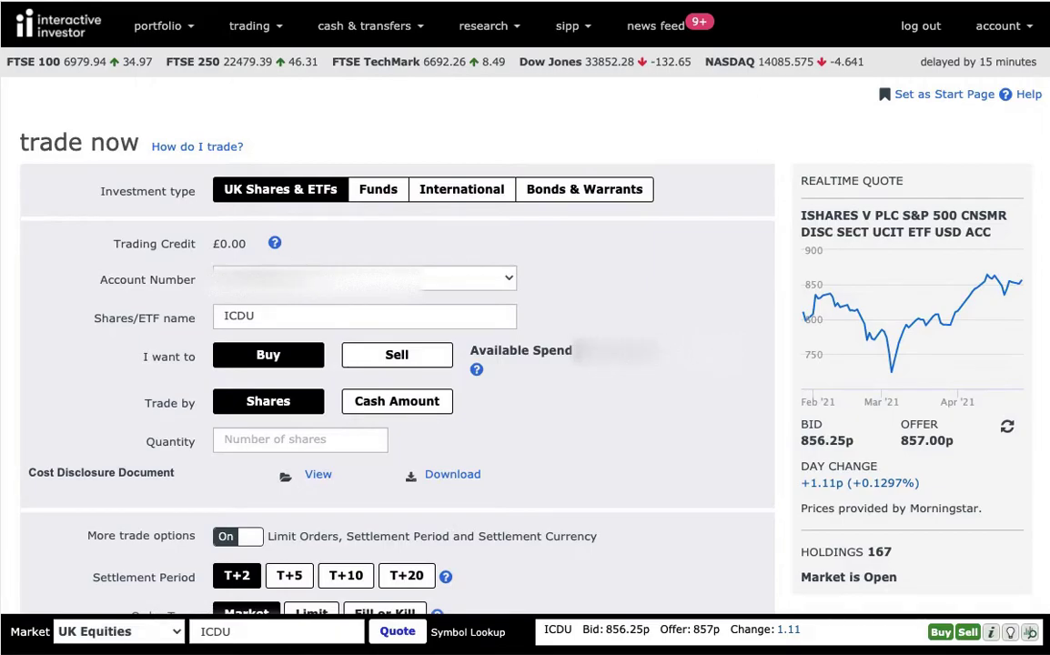
Step: Choose the second trading account, enter 2 shares, and hide the extra trade options
left_click(264, 279)
left_click(266, 294)
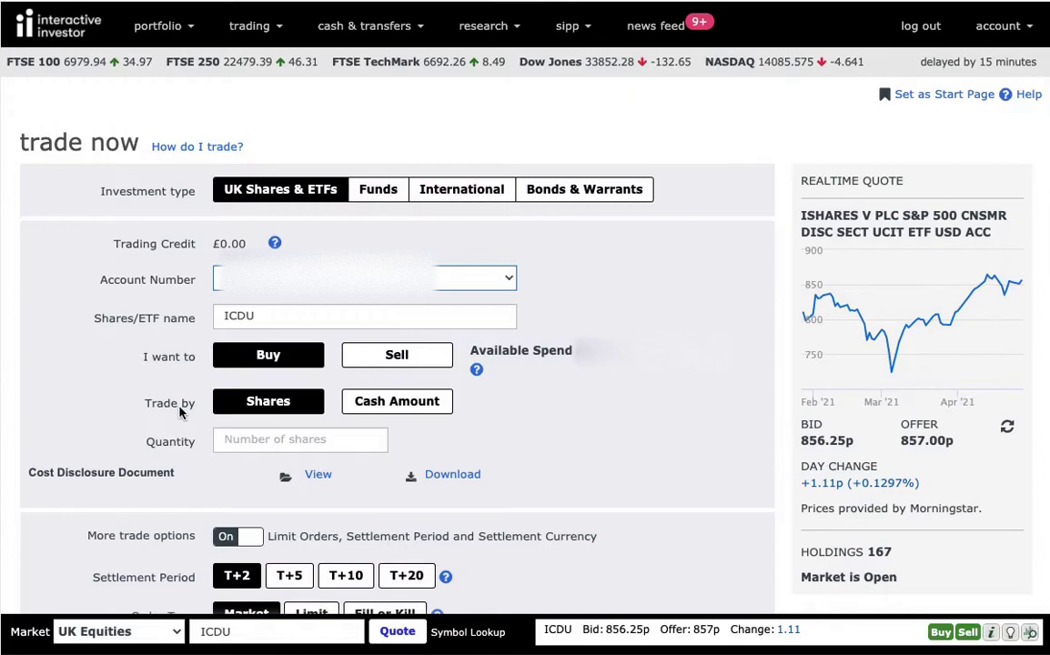
left_click(224, 440)
type("2")
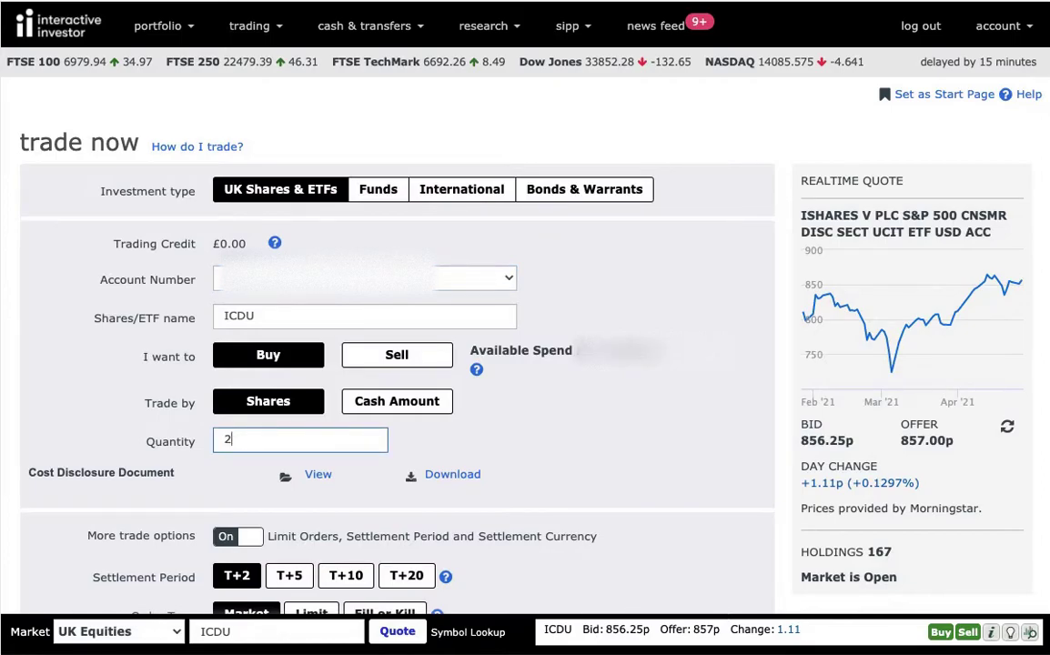
left_click(70, 428)
scroll(70, 427, "down", 1)
scroll(71, 427, "down", 1)
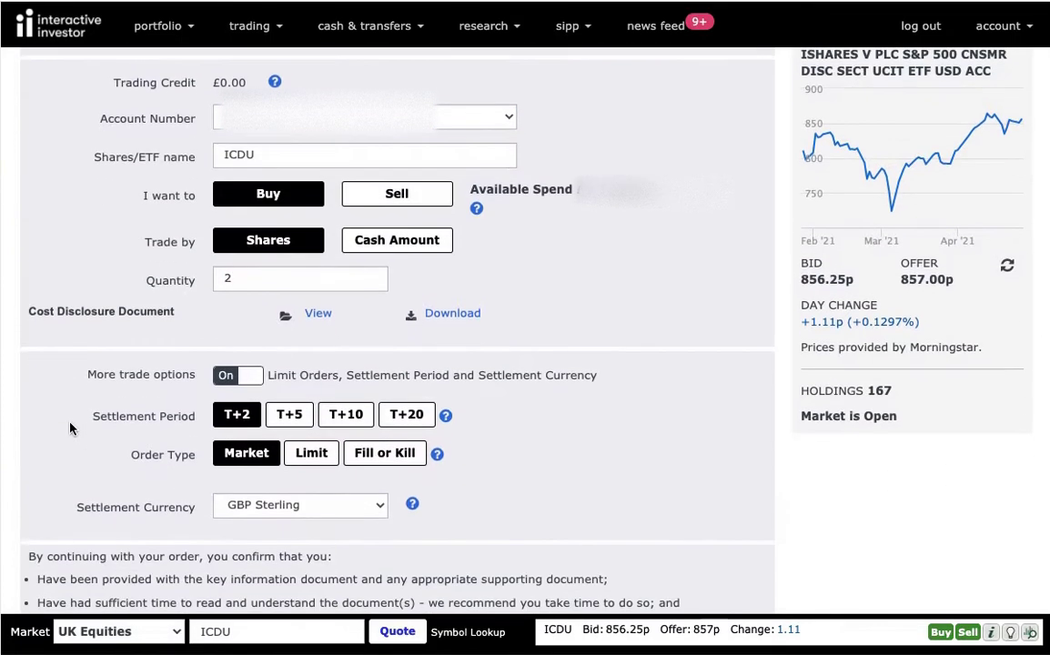
left_click(255, 379)
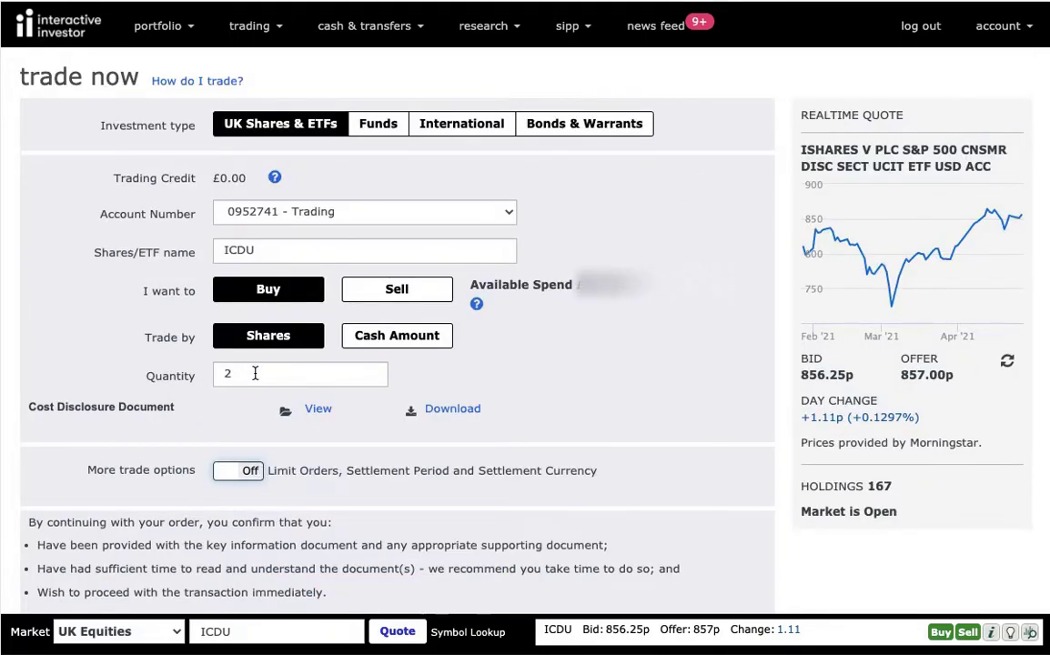
Step: Turn the extra trade options back on and make the order a Limit order
left_click(229, 470)
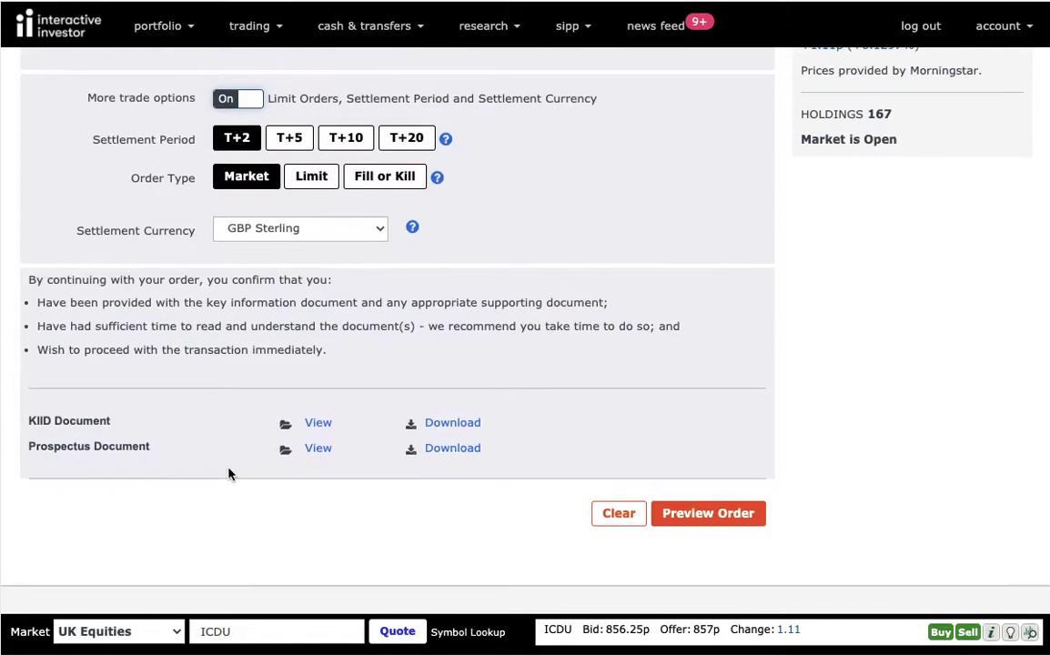
scroll(229, 472, "up", 2)
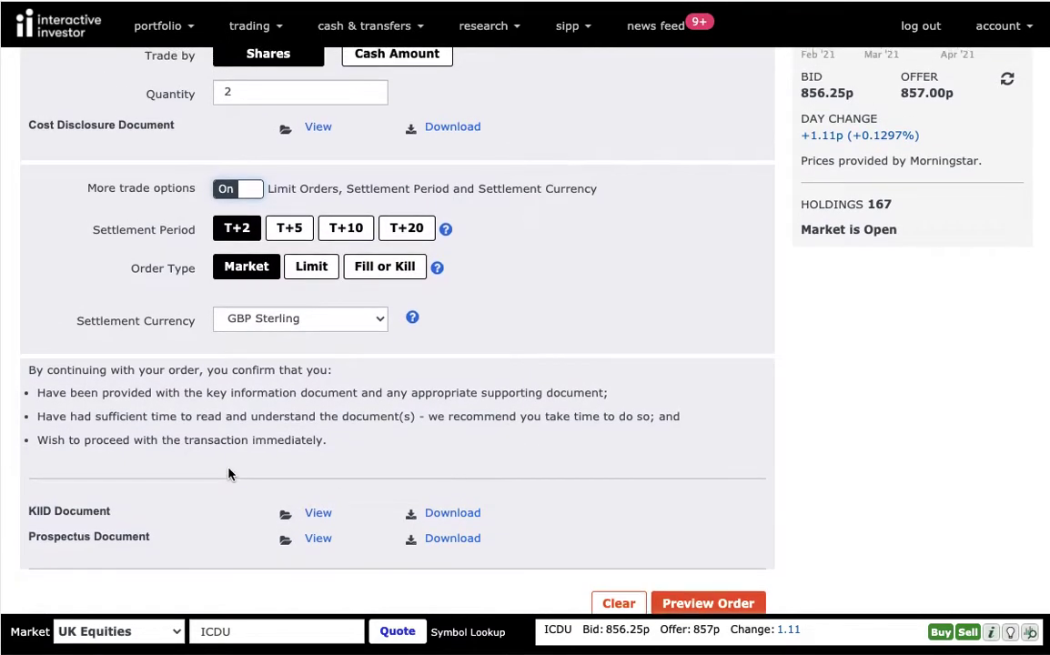
scroll(229, 472, "up", 1)
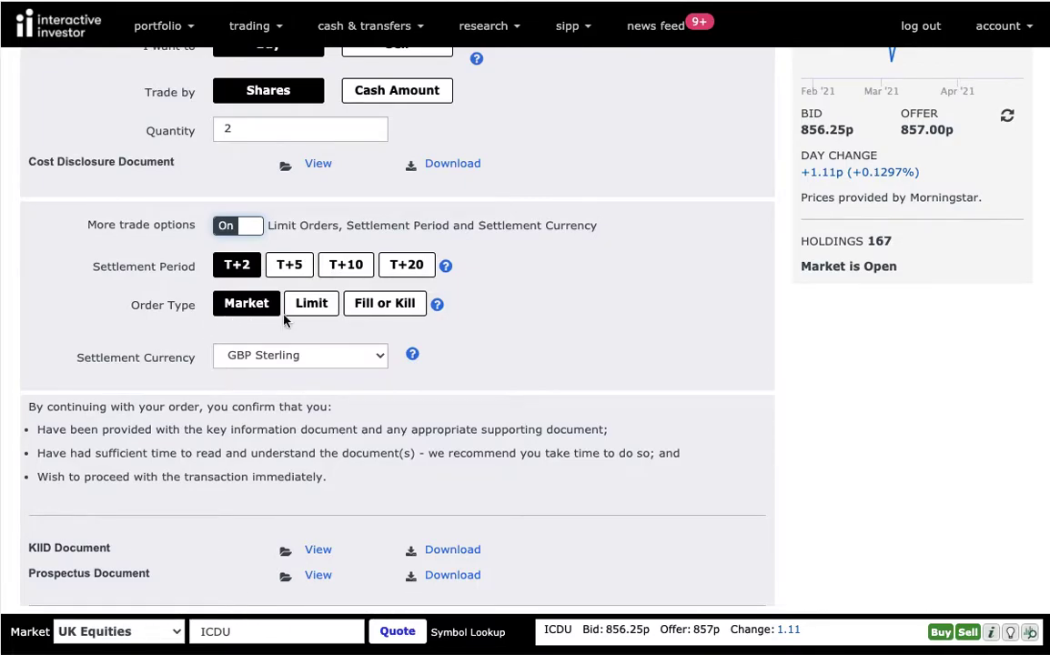
scroll(361, 336, "up", 3)
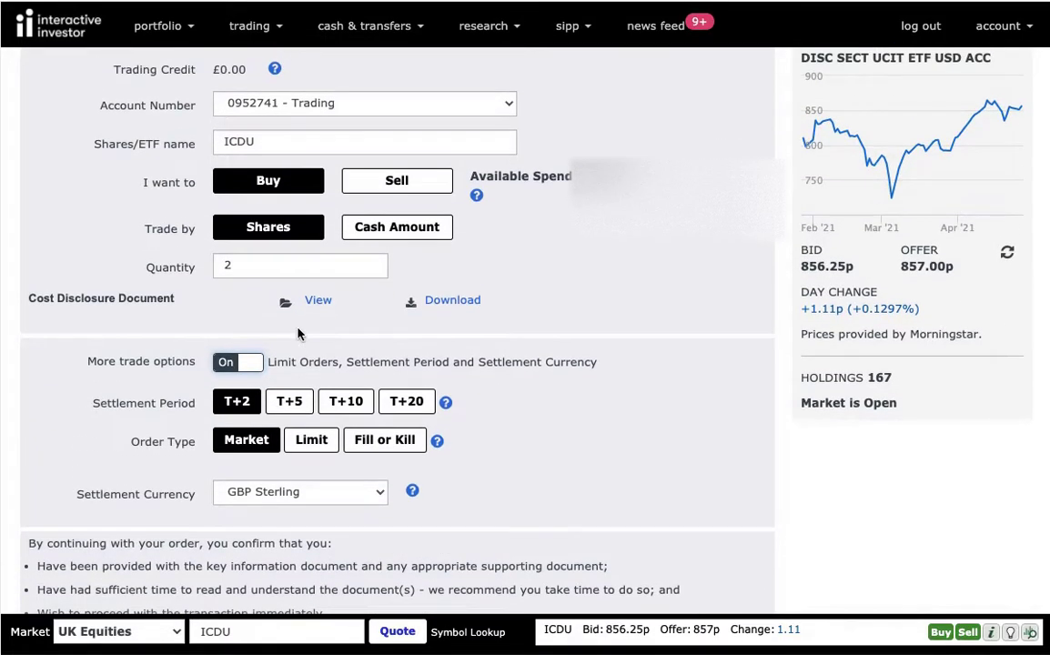
scroll(298, 333, "down", 1)
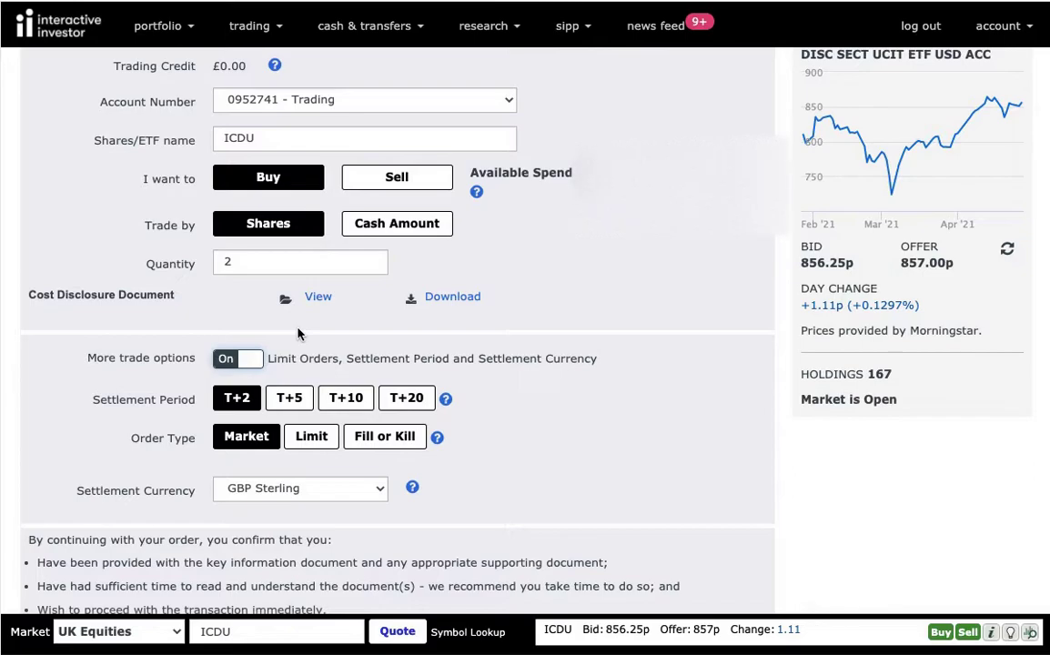
left_click(310, 439)
Step: Enter a limit price of 750 pence on the ICDU buy
scroll(308, 442, "down", 1)
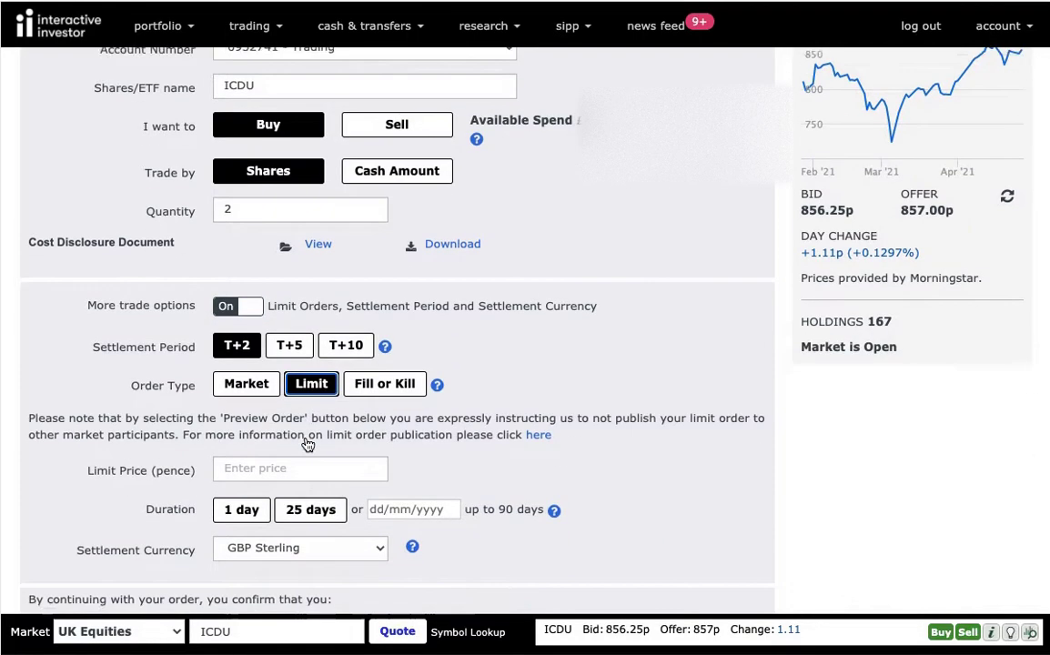
left_click(267, 424)
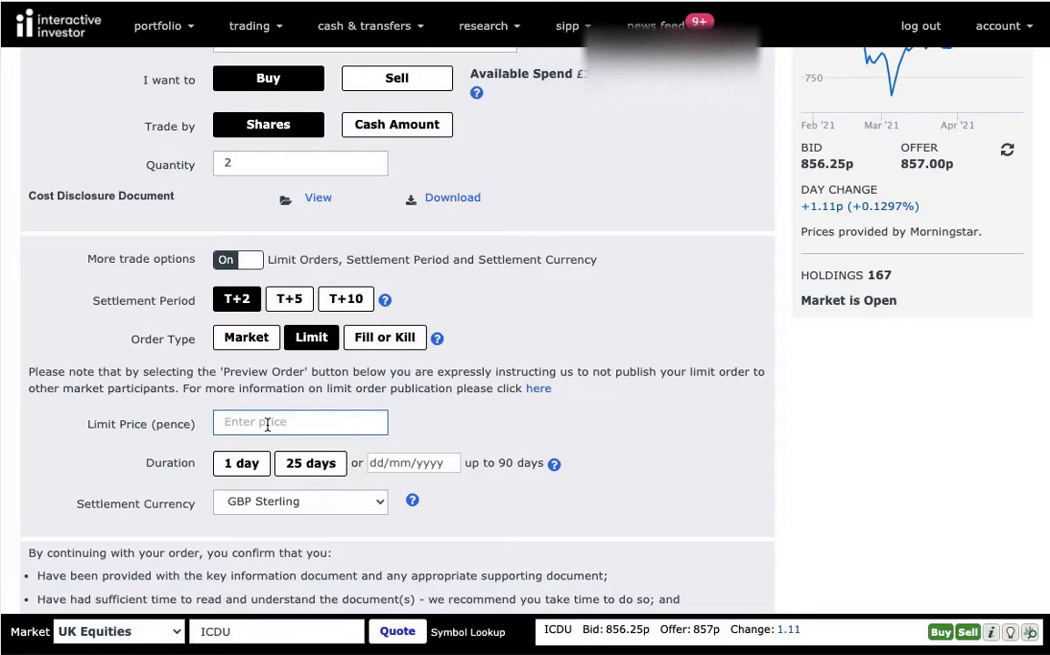
left_click(174, 426)
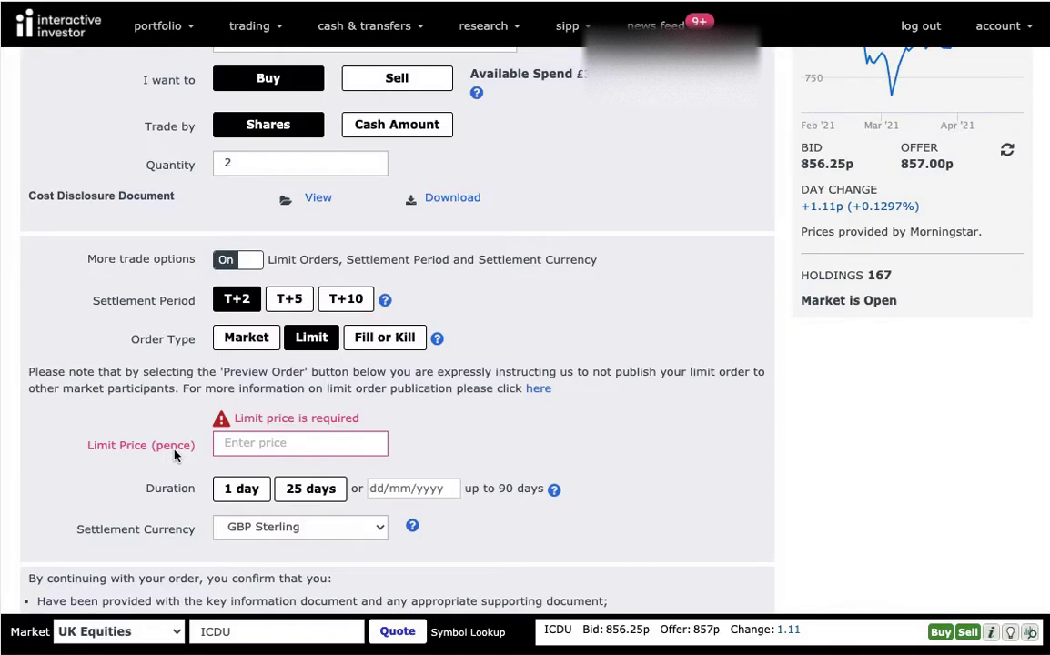
left_click(277, 444)
type("750")
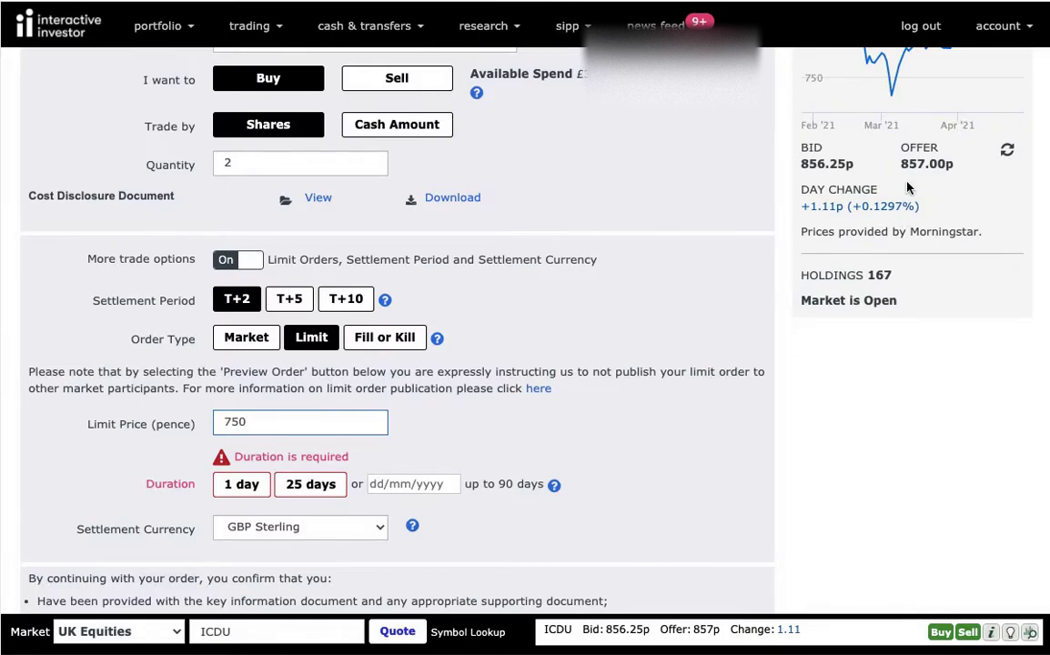
scroll(907, 188, "up", 3)
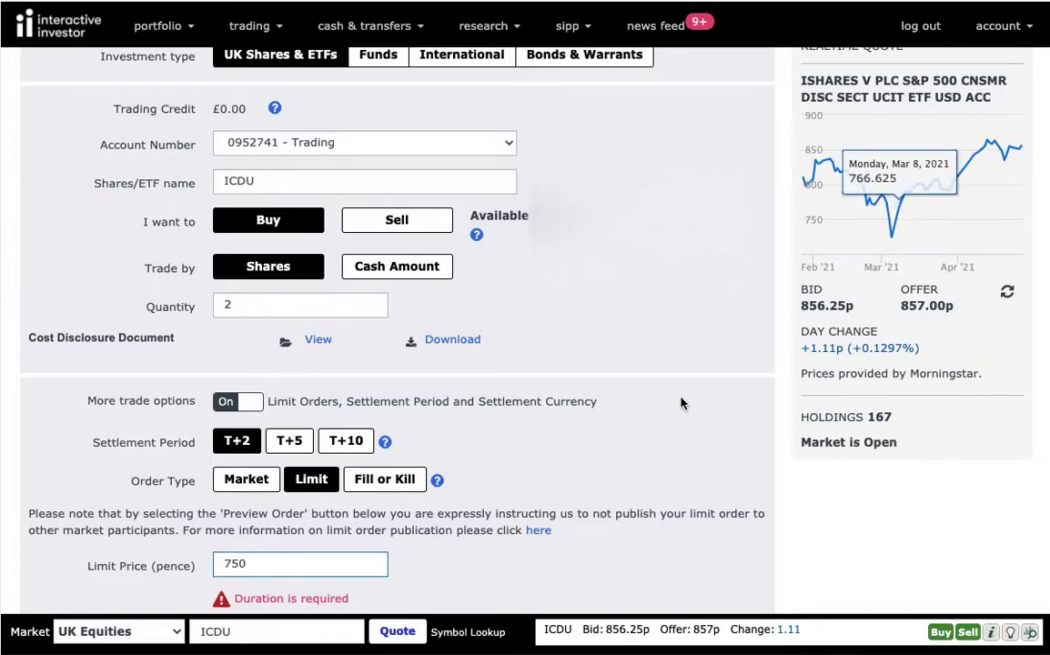
scroll(682, 403, "down", 3)
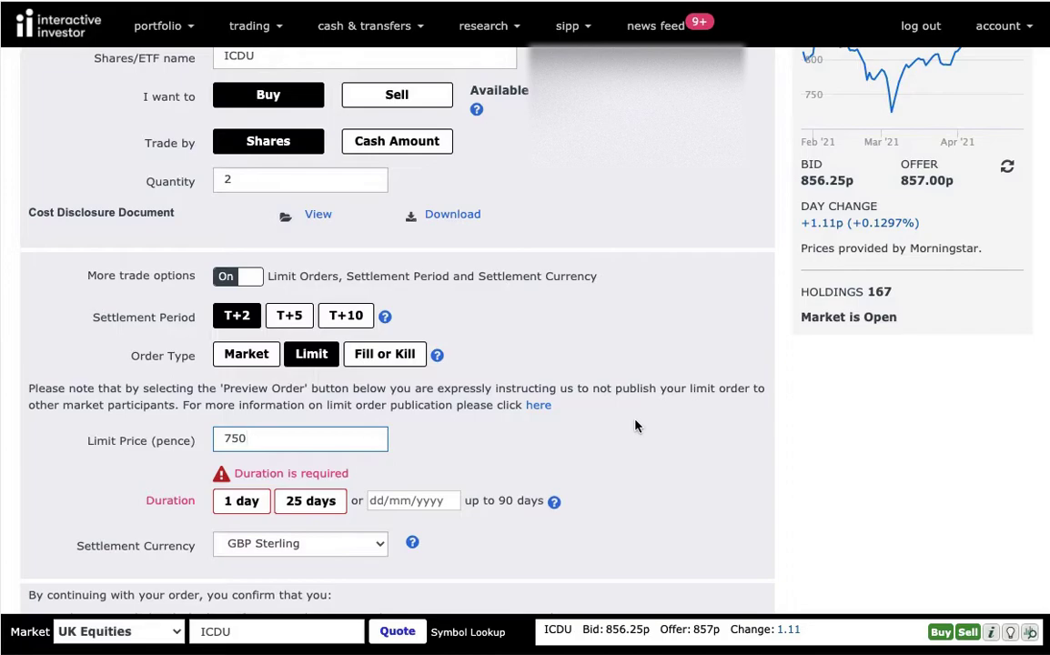
Step: Set the limit order's duration to 25 days
left_click(153, 514)
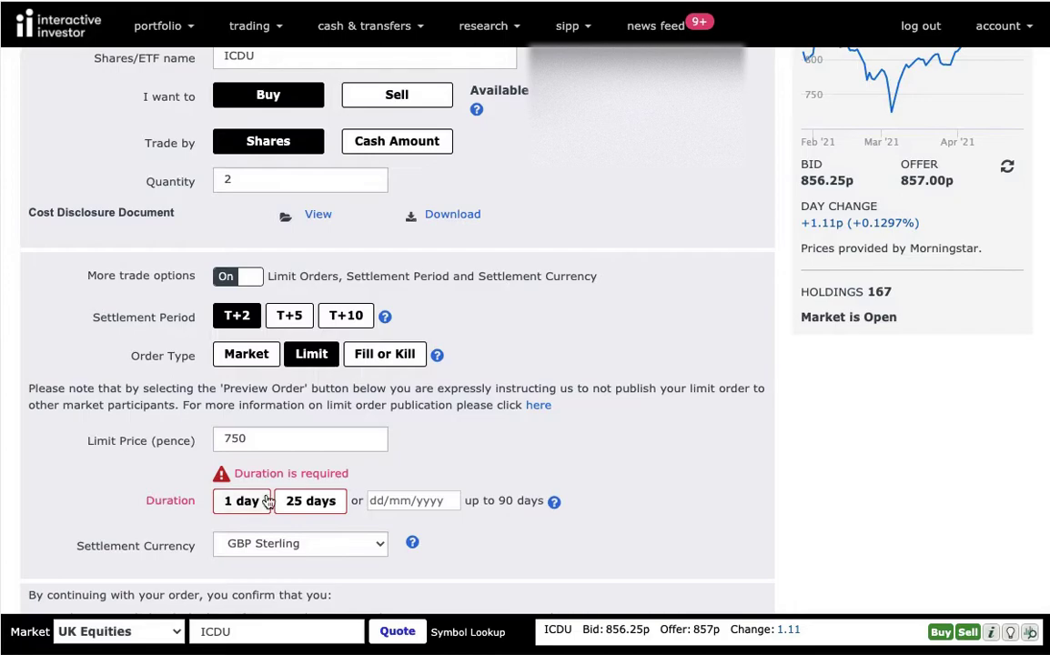
left_click(307, 503)
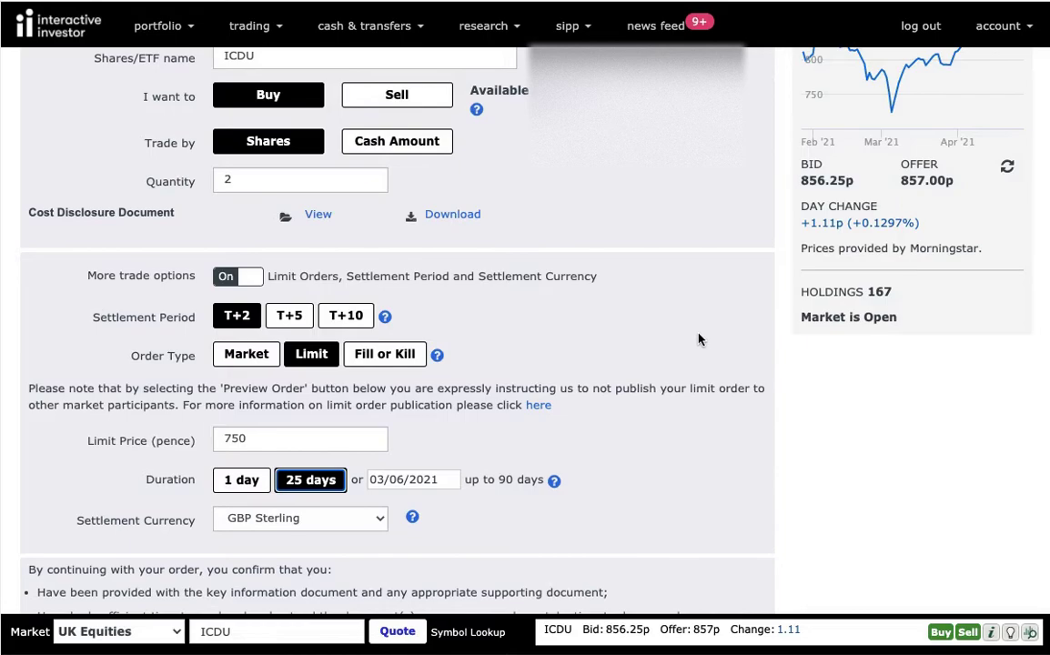
Step: Preview the 2-share £7.50 limit buy and place it
scroll(699, 339, "down", 5)
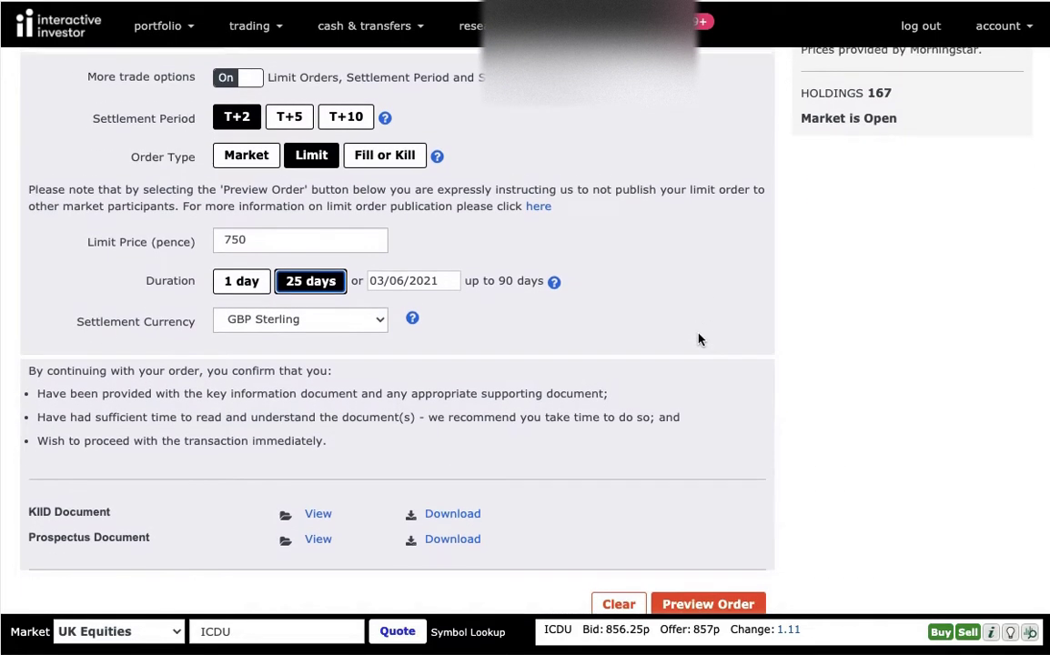
scroll(698, 338, "down", 2)
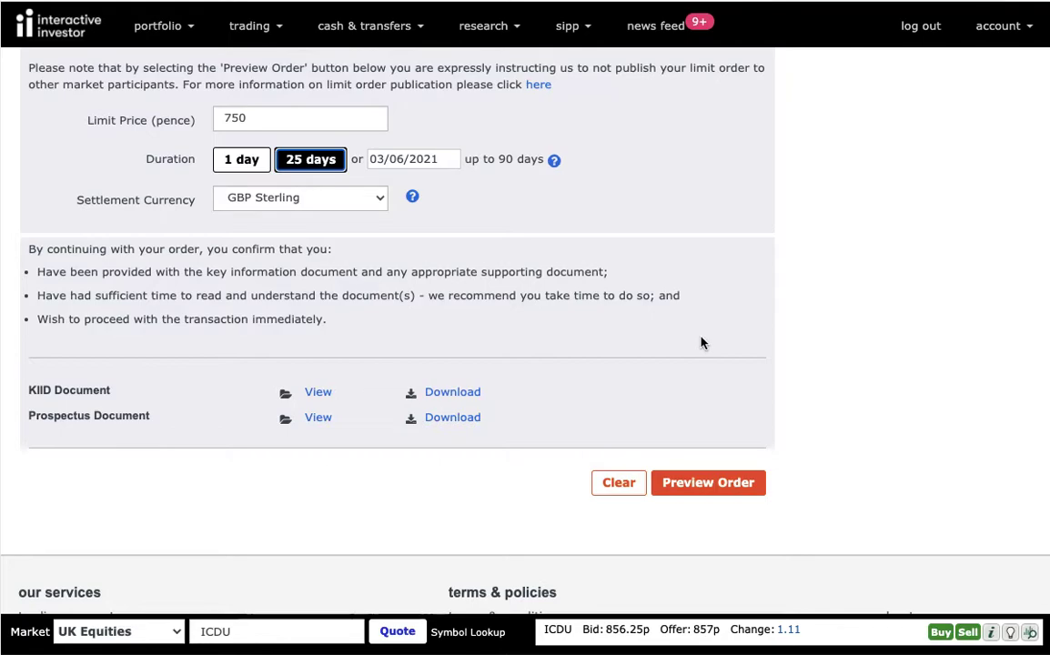
left_click(706, 486)
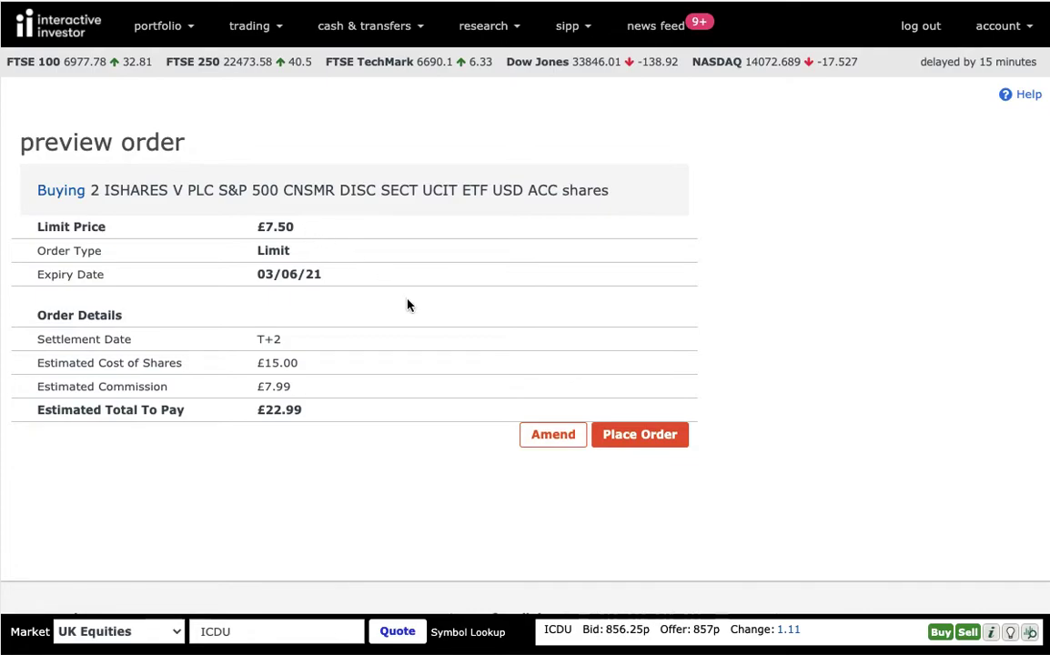
left_click(620, 440)
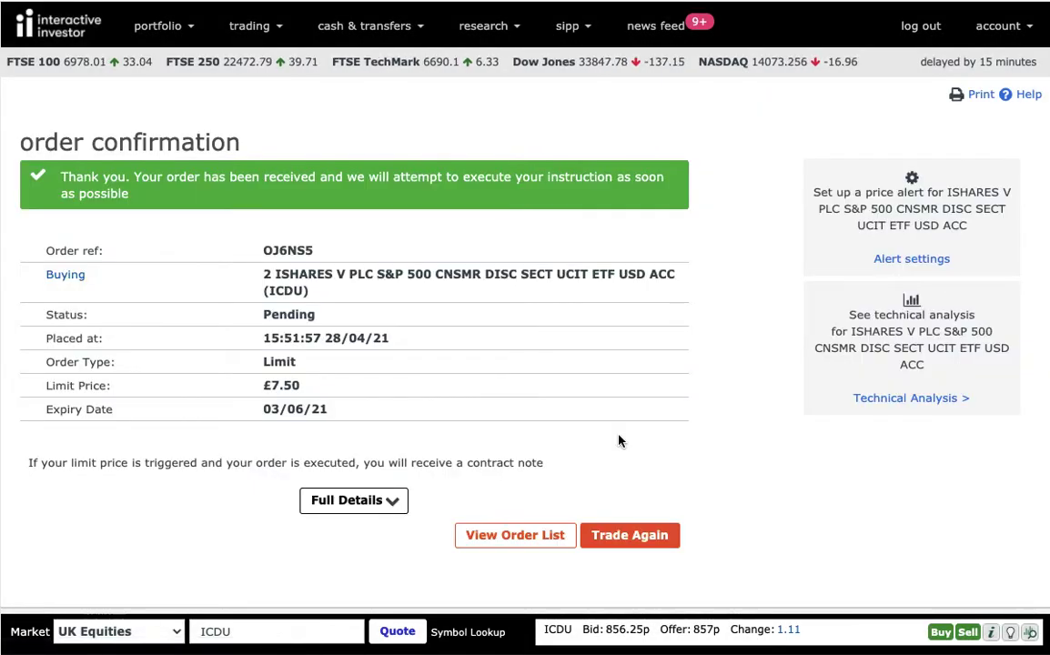
Step: Open the order list and view the pending ICDU limit order's details
left_click(511, 540)
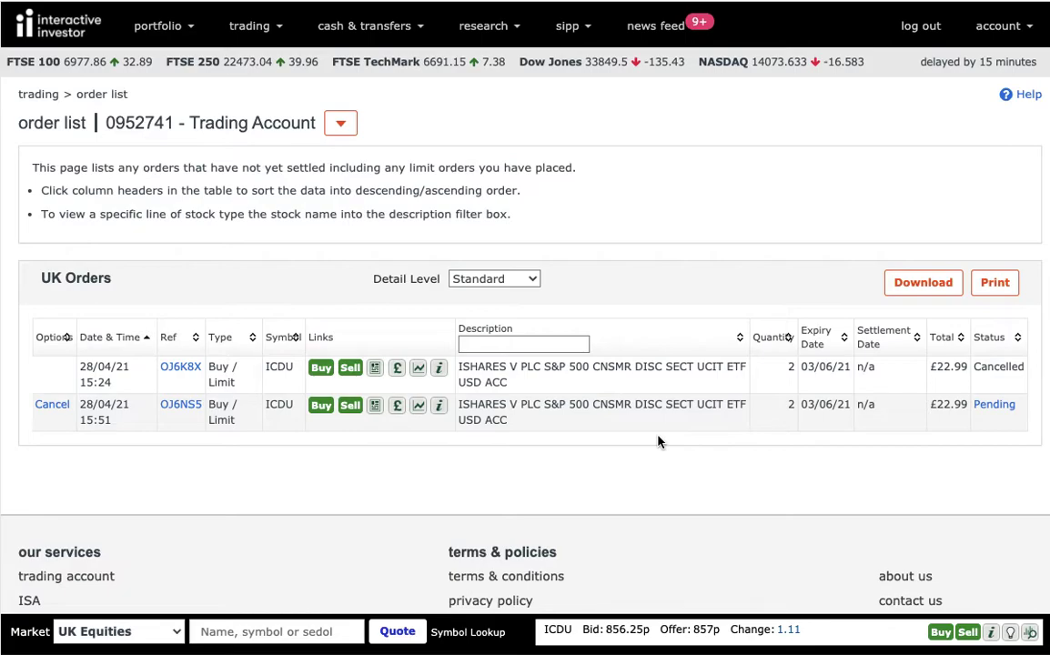
left_click(48, 407)
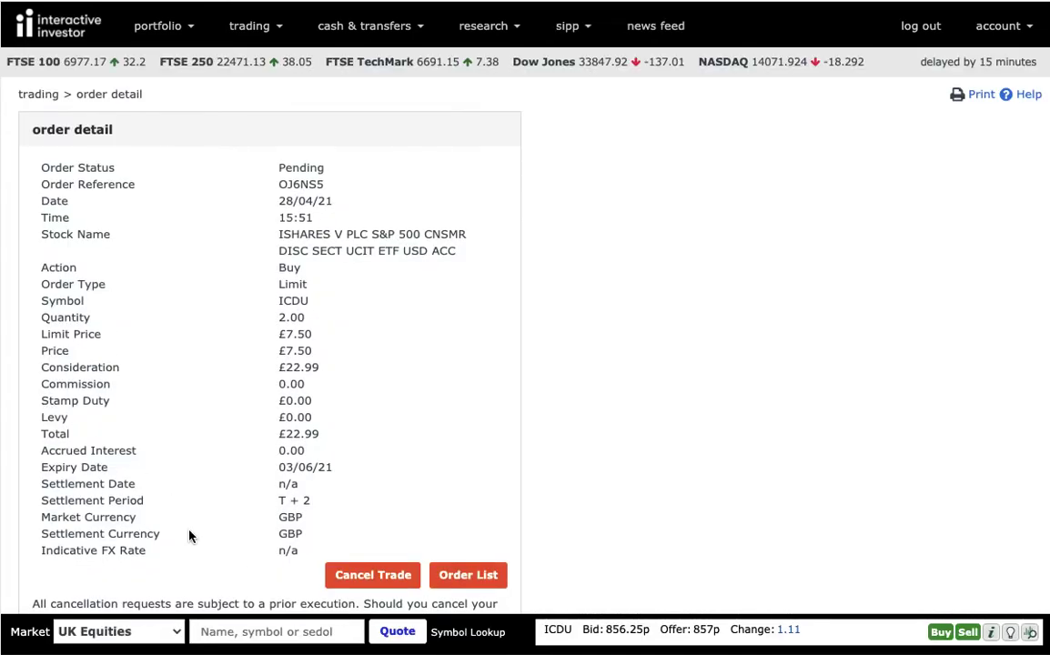
Step: Look up ICDU again and open a fresh market buy form
left_click(255, 637)
type("icdu")
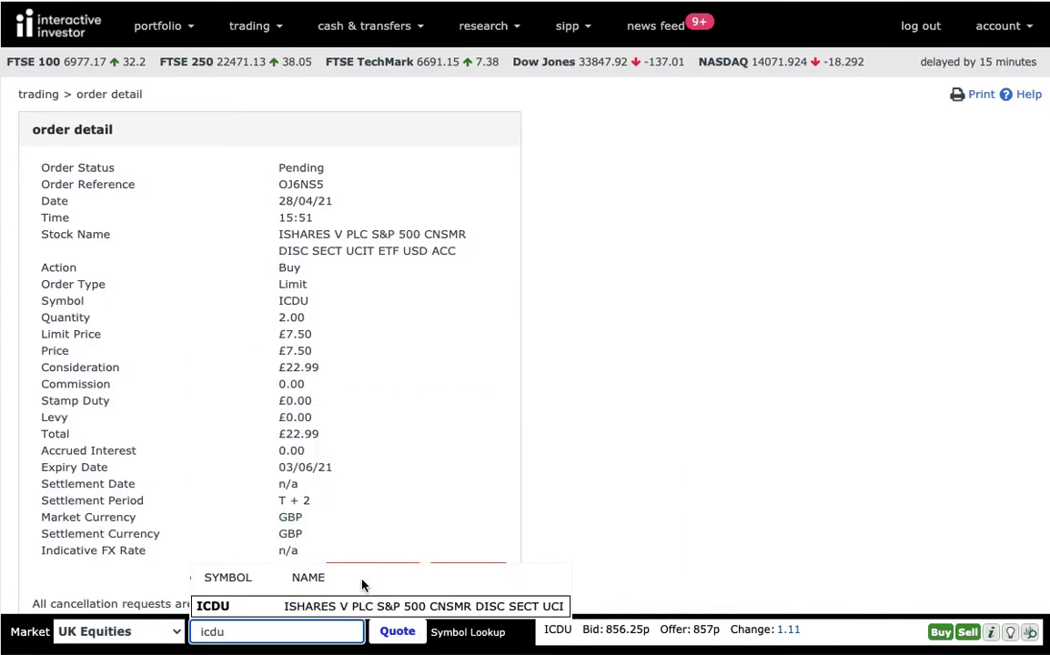
left_click(359, 606)
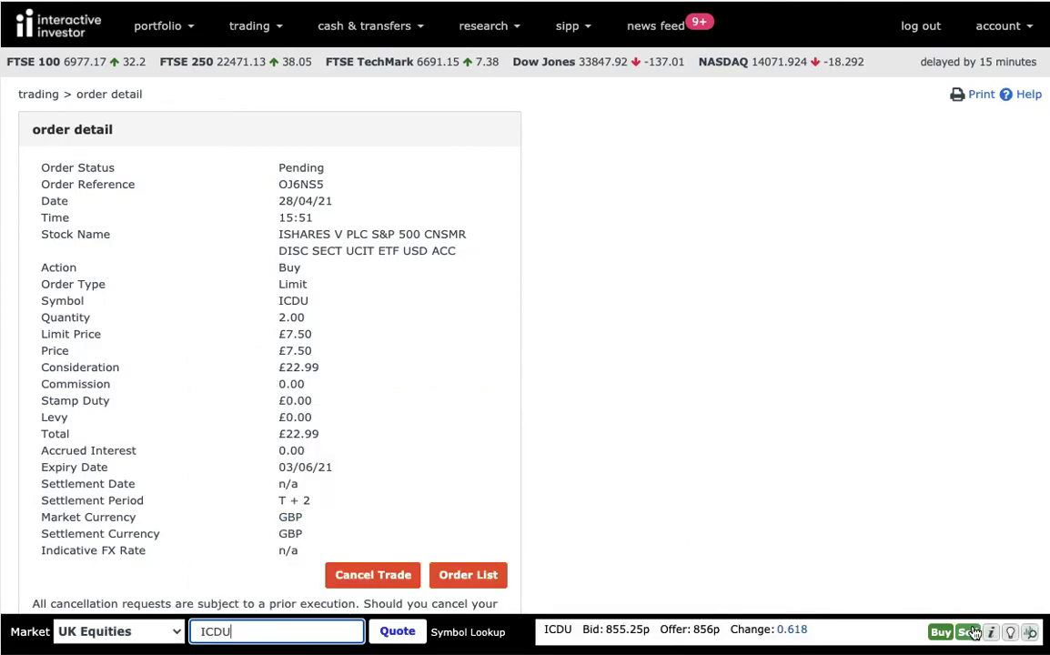
left_click(942, 632)
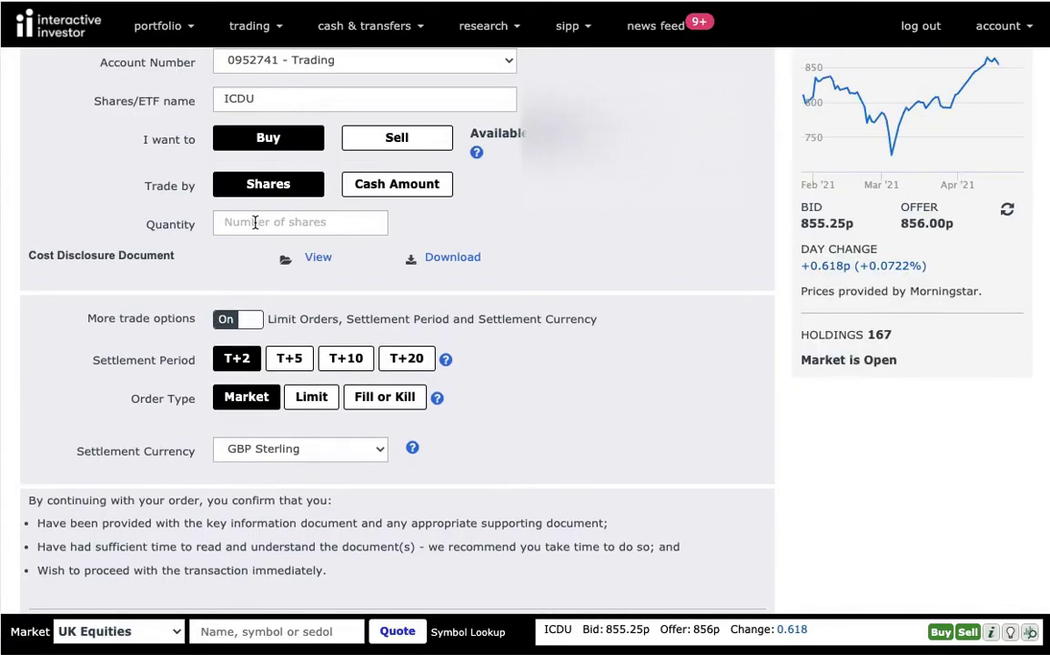
Step: Enter a quantity of 2 shares and preview the ICDU market buy
left_click(232, 222)
type("2")
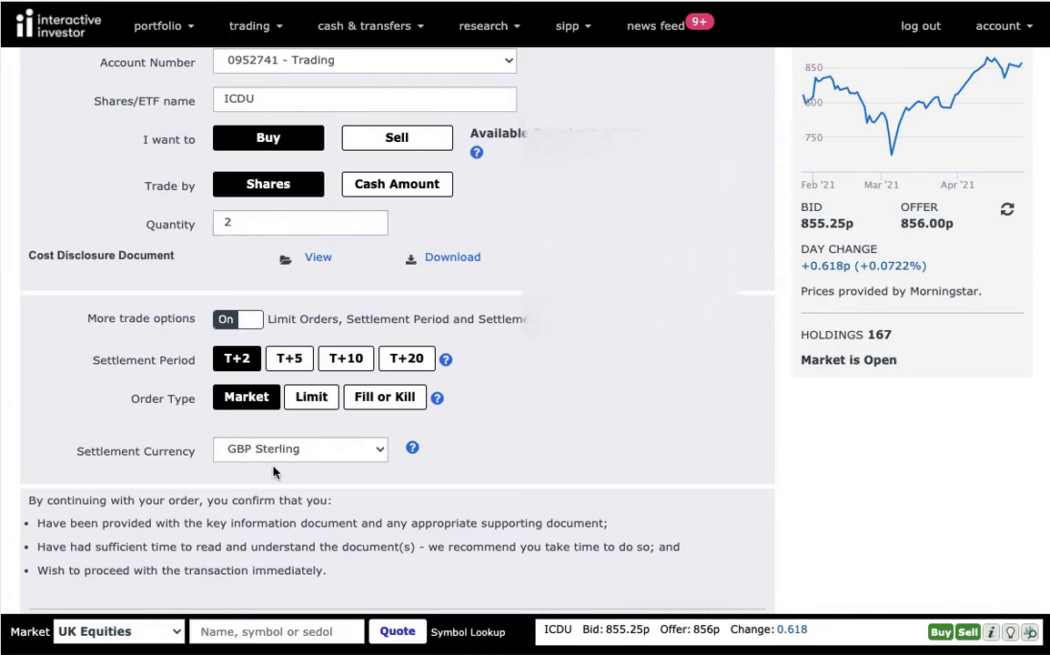
scroll(273, 464, "down", 5)
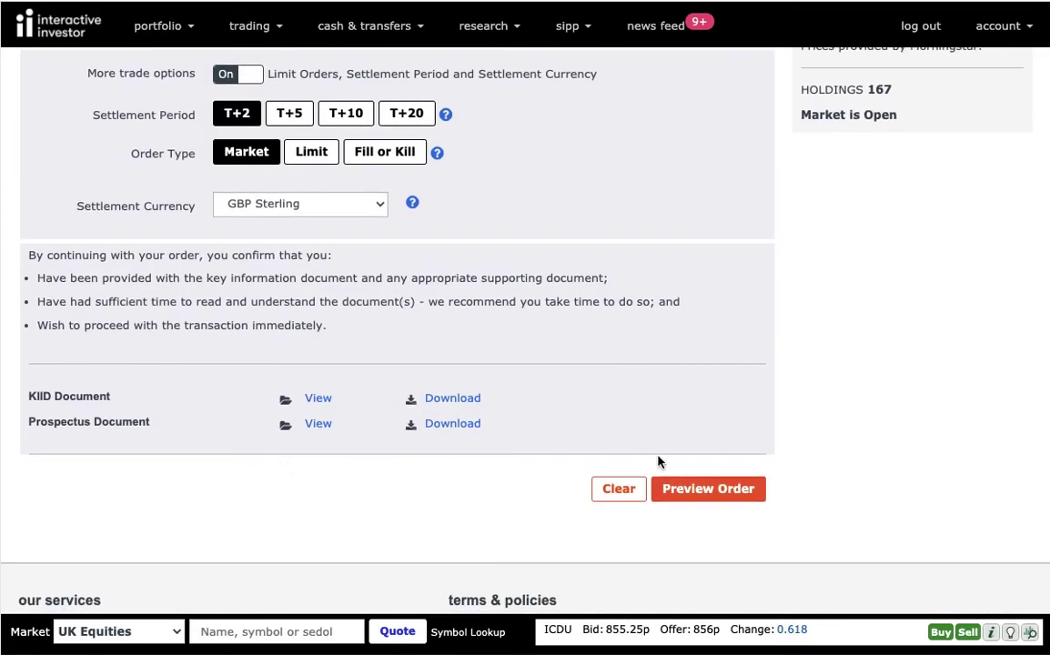
left_click(696, 495)
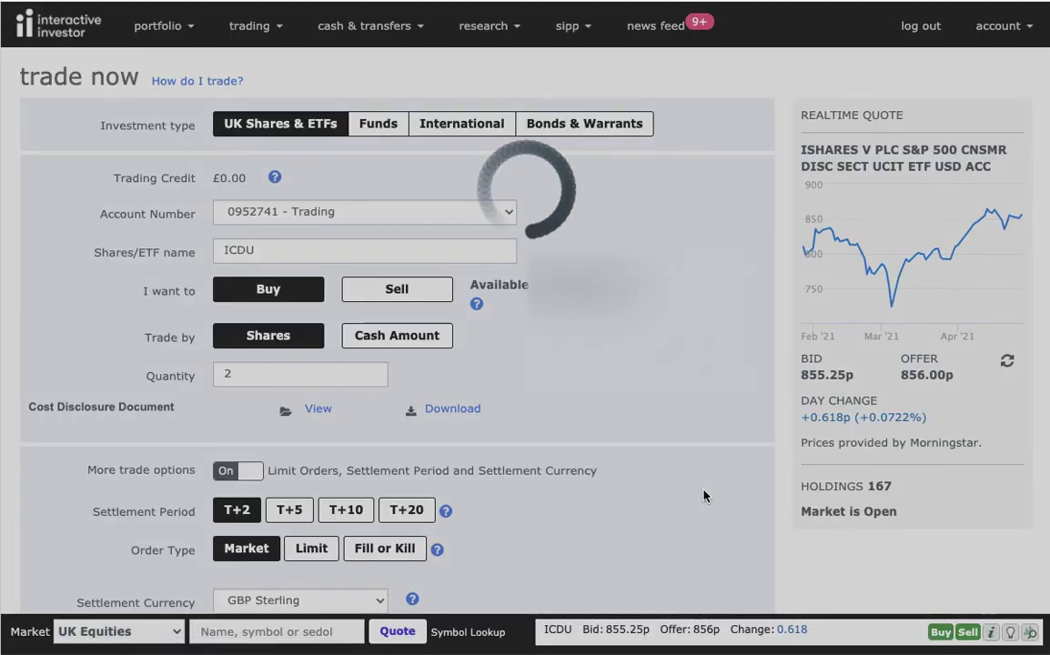